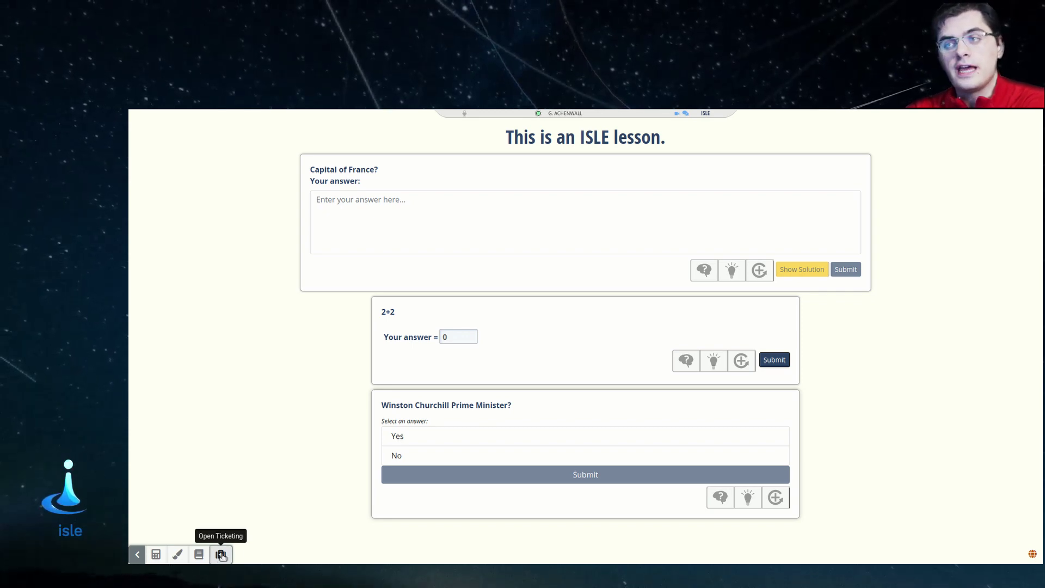
Open the lesson's ticketing form and enter "Unclear question" as the ticket title.
left_click(220, 554)
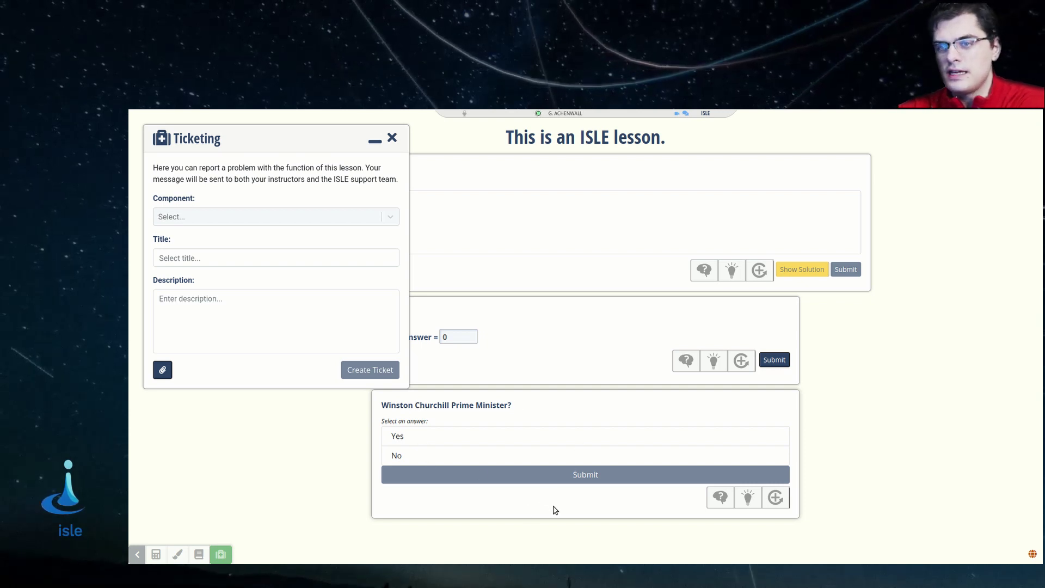
left_click(222, 259)
type("Unclear")
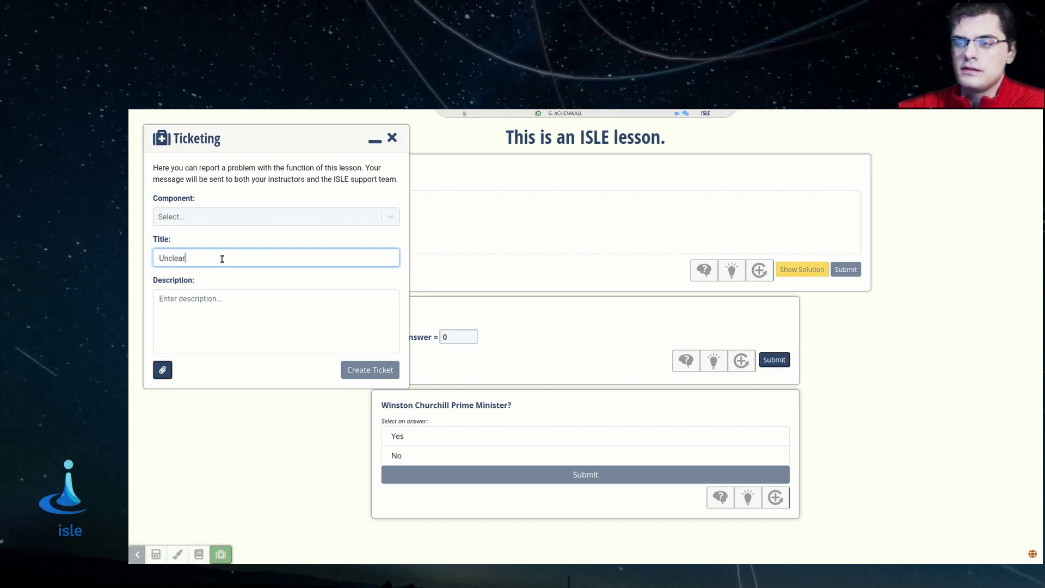
type(" questio")
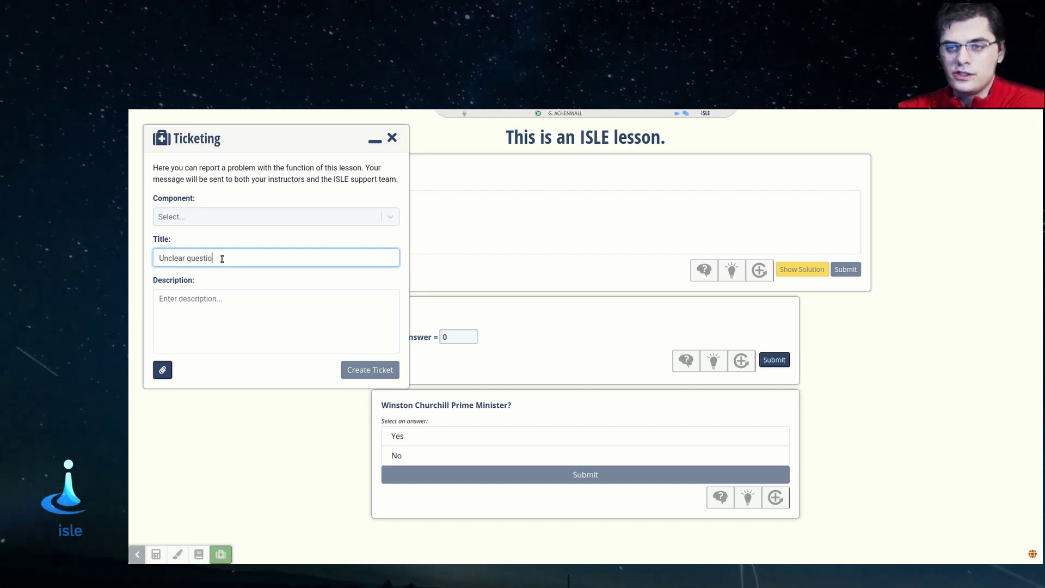
type("n")
Enter the ticket description "Last question should specify whether it is about the current Prime Minister.".
key("Tab")
type("ast")
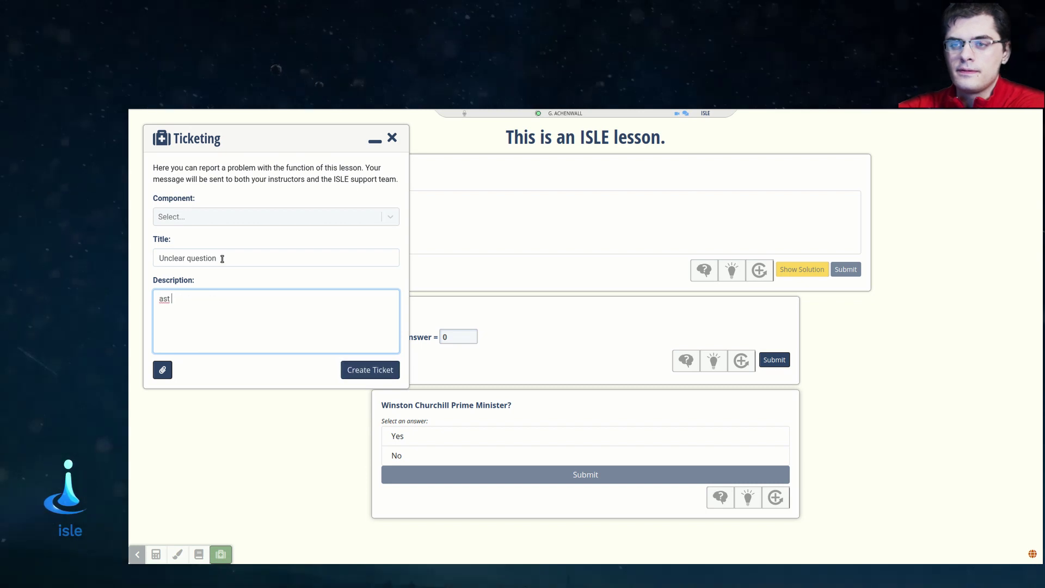
key("BackSpace")
key("BackSpace")
key("BackSpace")
key("BackSpace")
type("Las que")
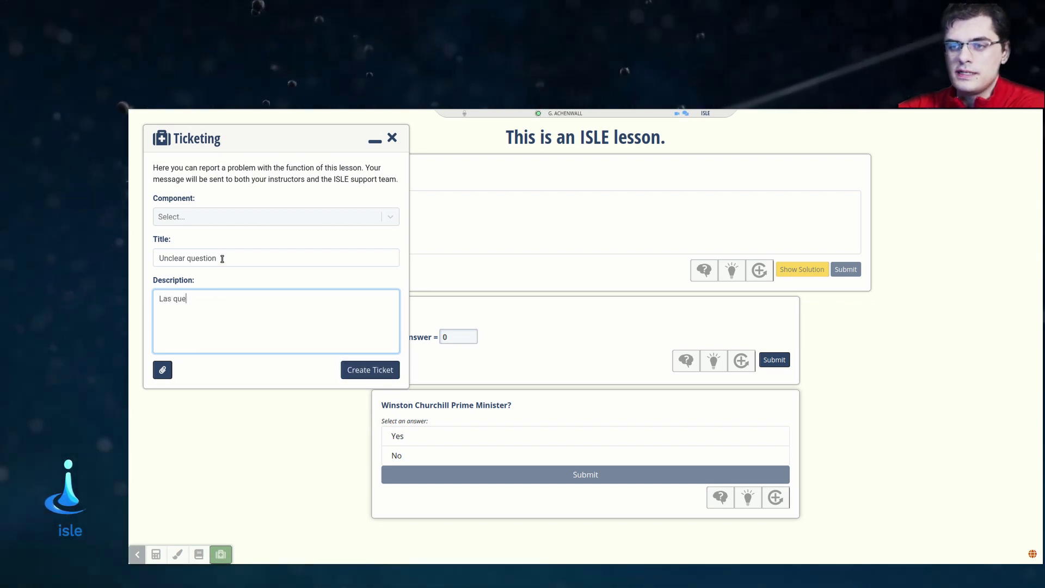
type("stion sh")
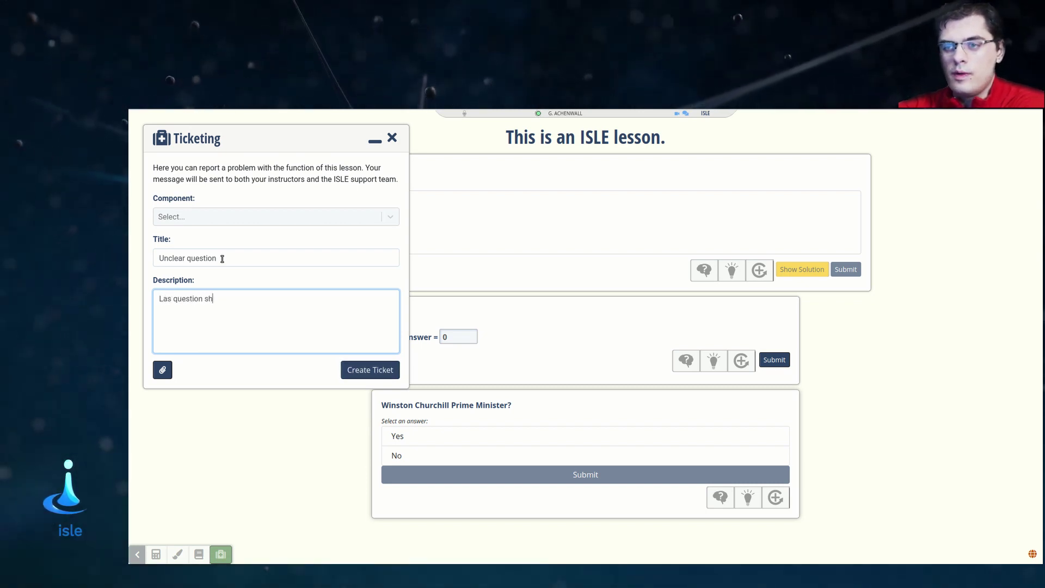
type("ould speci")
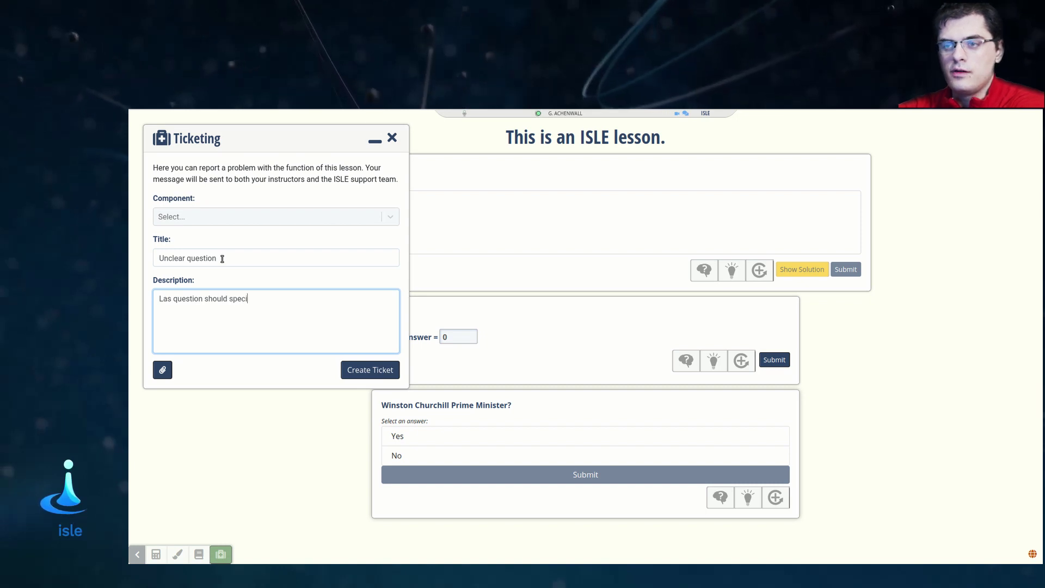
type("fy whether it")
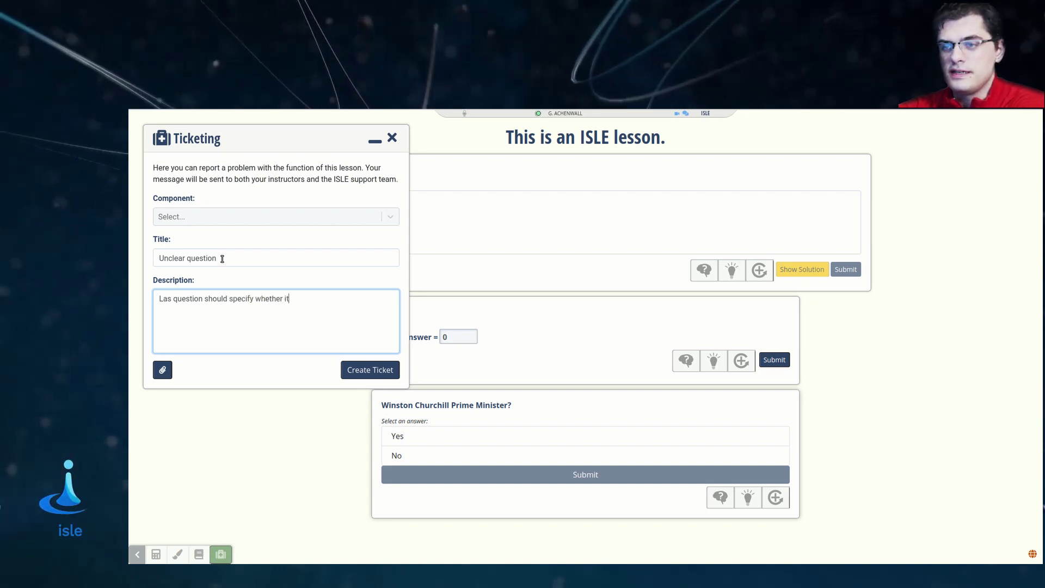
type(" is about the cr=u")
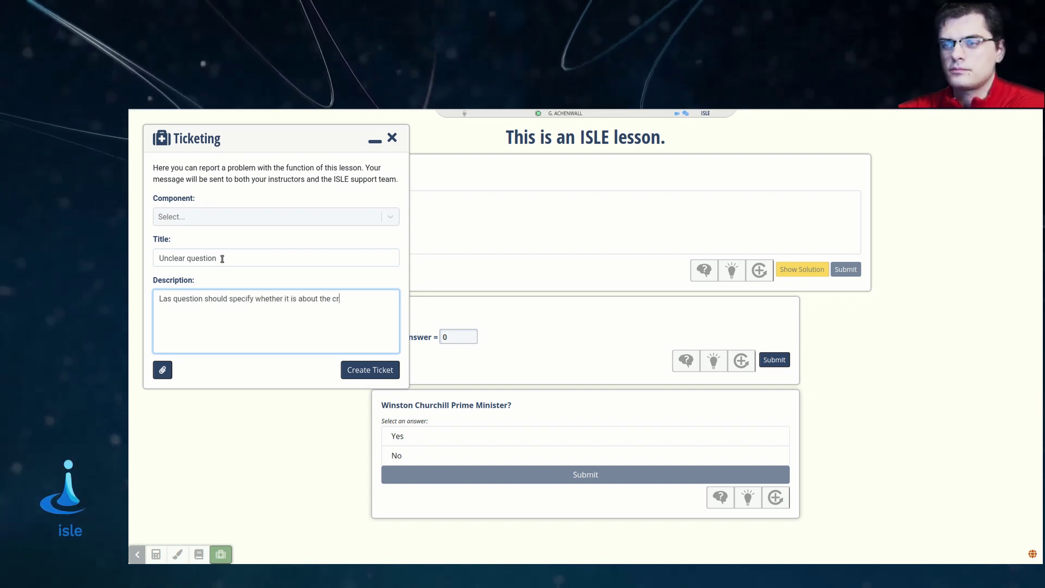
key("BackSpace")
key("BackSpace")
key("BackSpace")
type("urrent ")
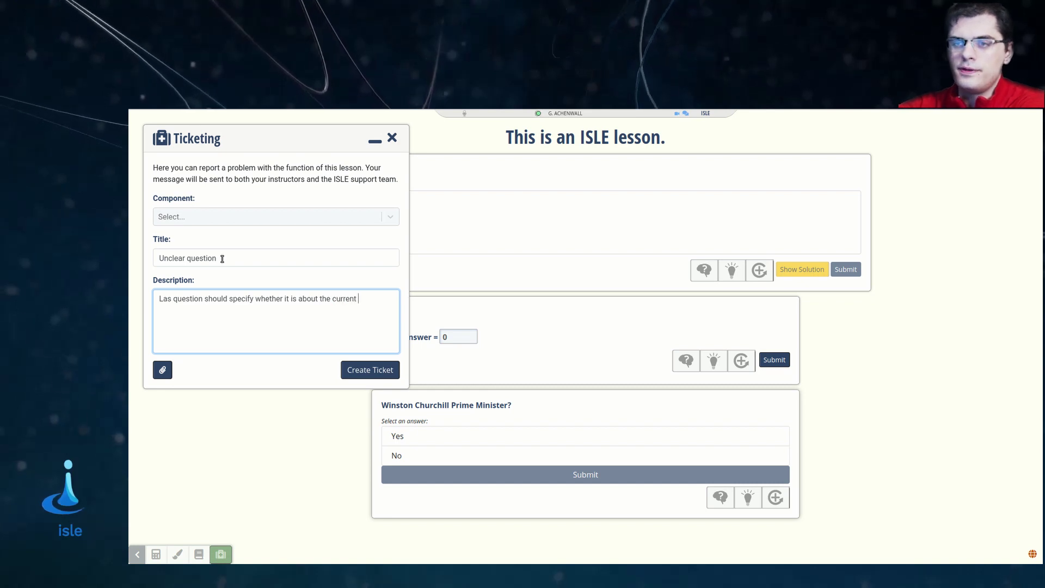
type("Prime Minis")
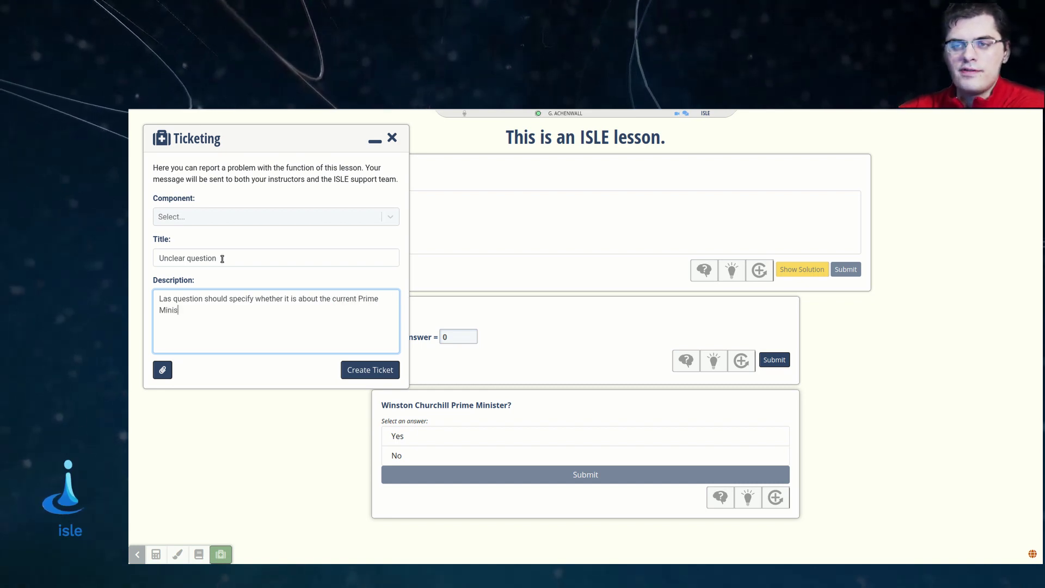
type("ter.")
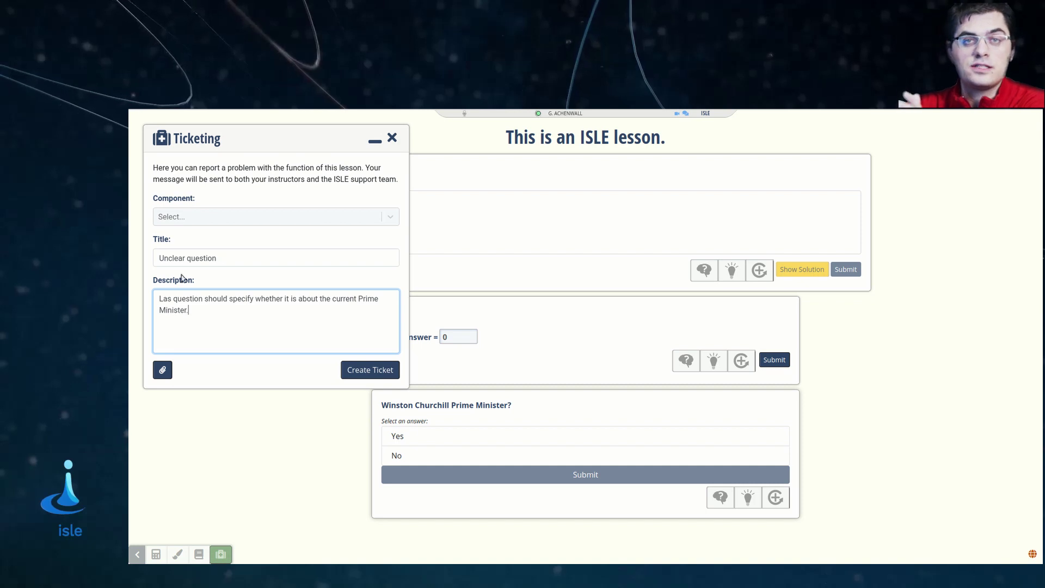
left_click(172, 297)
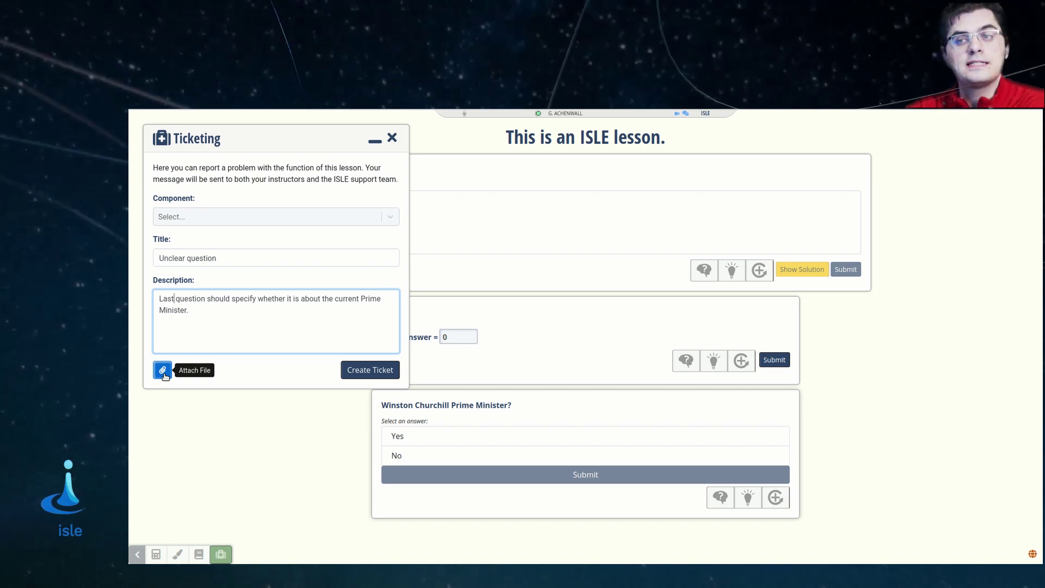
Set the ticket's component to MultipleChoiceQuestion and create the ticket.
left_click(188, 220)
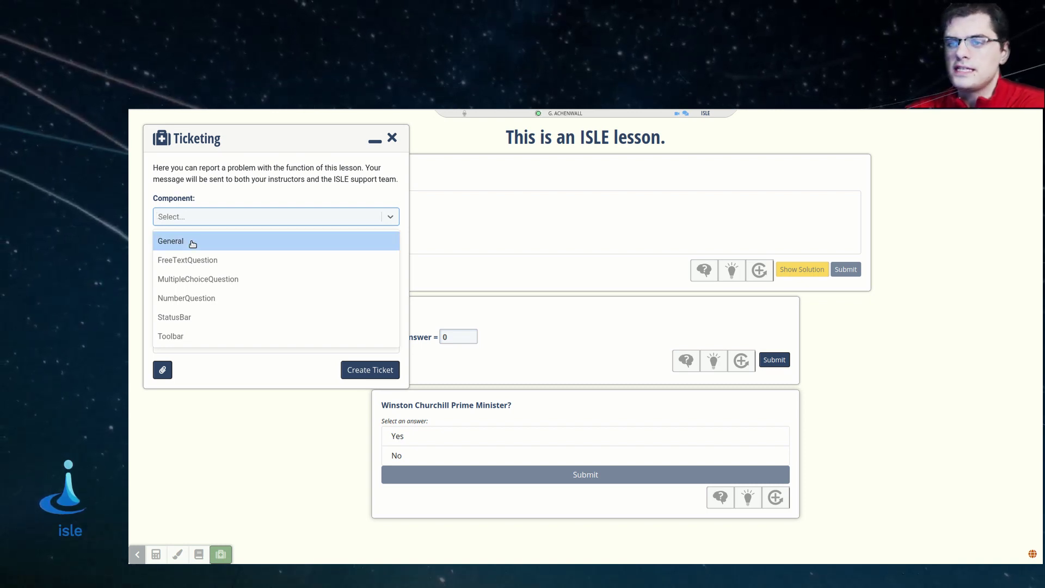
left_click(192, 244)
left_click(184, 218)
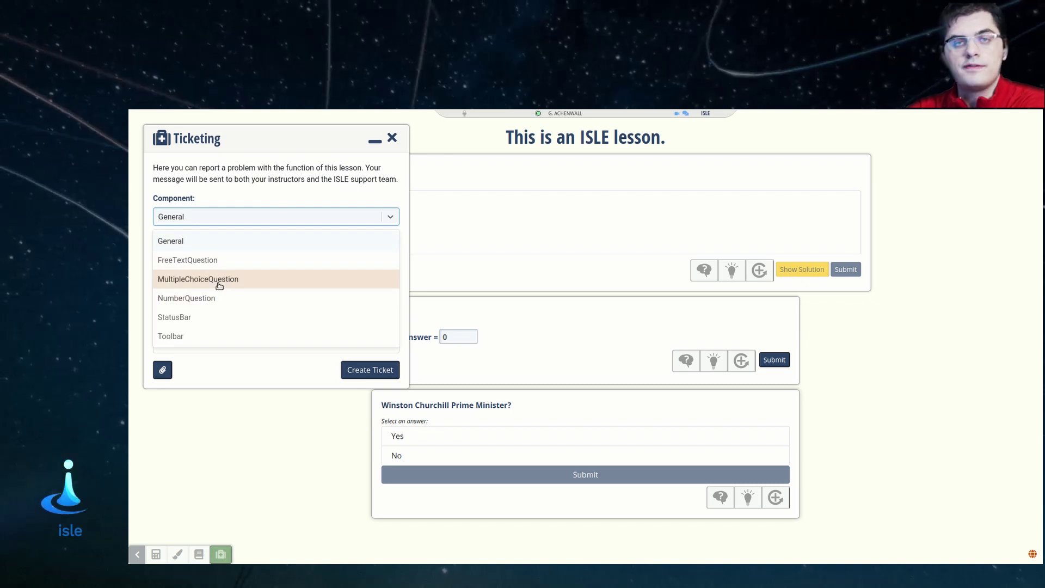
left_click(219, 284)
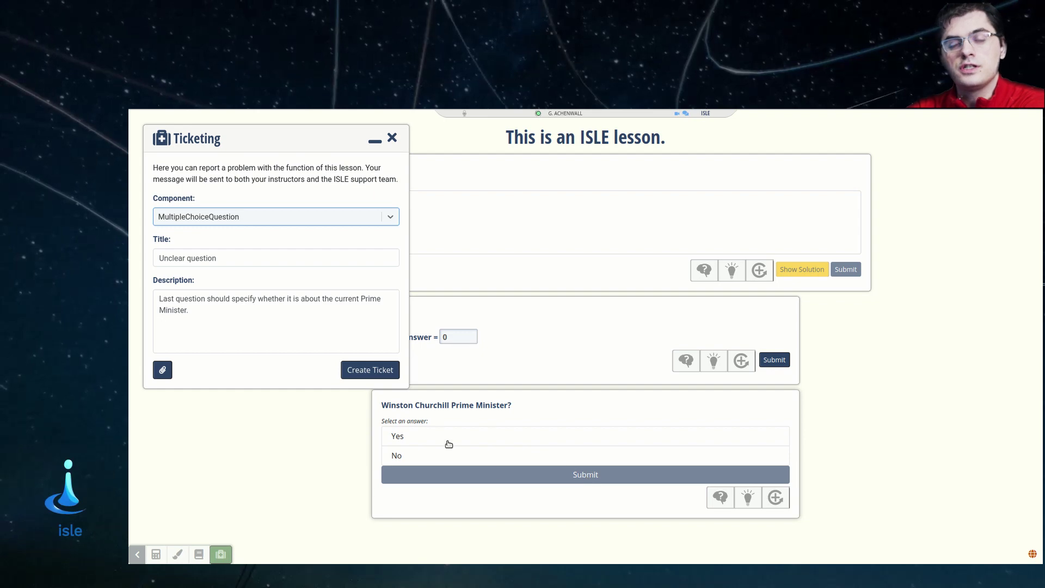
left_click(364, 376)
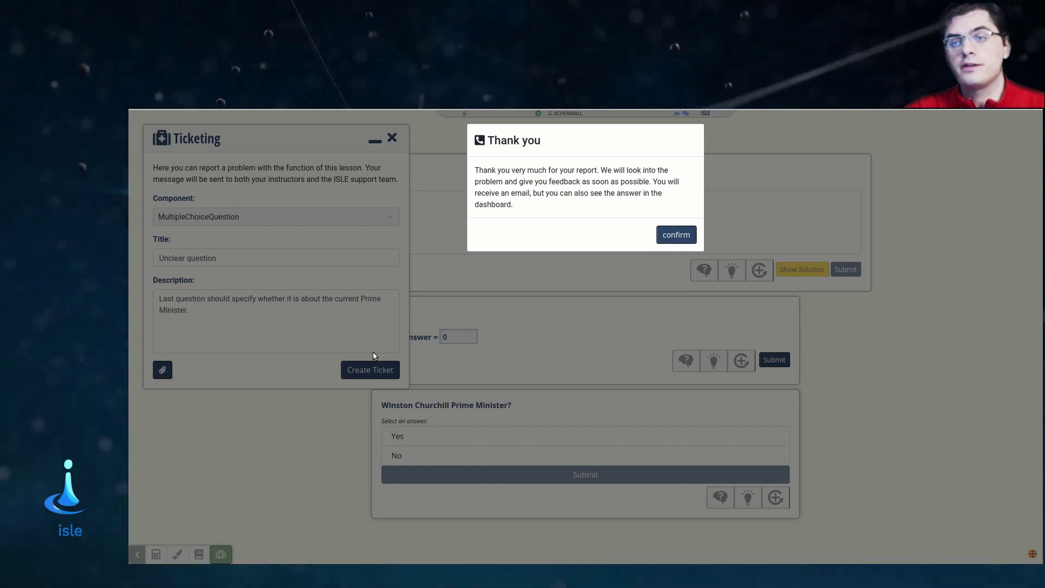
In the instructor's dashboard, submit the response "Thanks for filing this issue! The question has now been changed." to the Unclear question ticket.
mouse_move(128, 243)
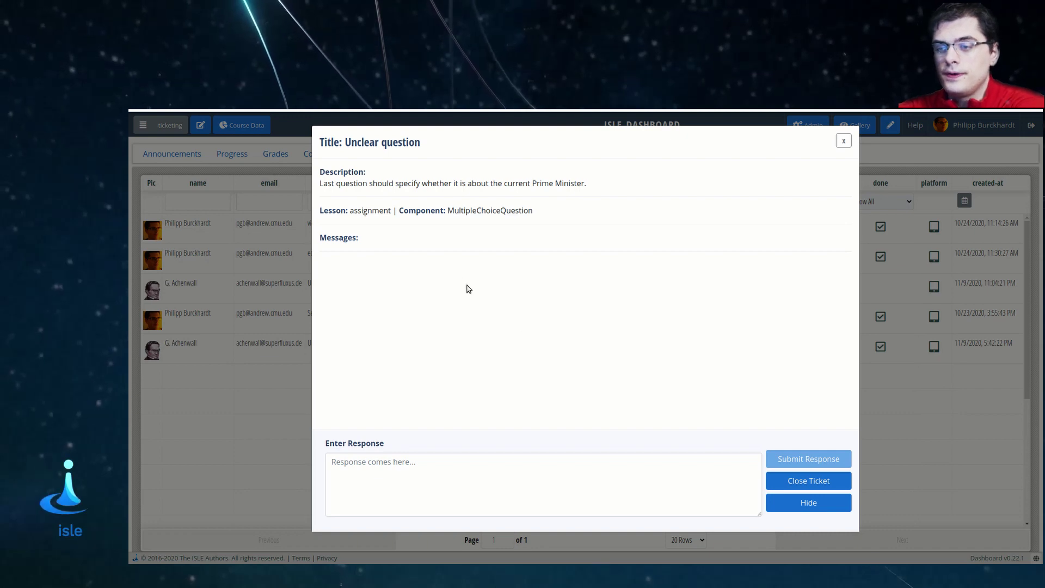
left_click(387, 494)
type("T")
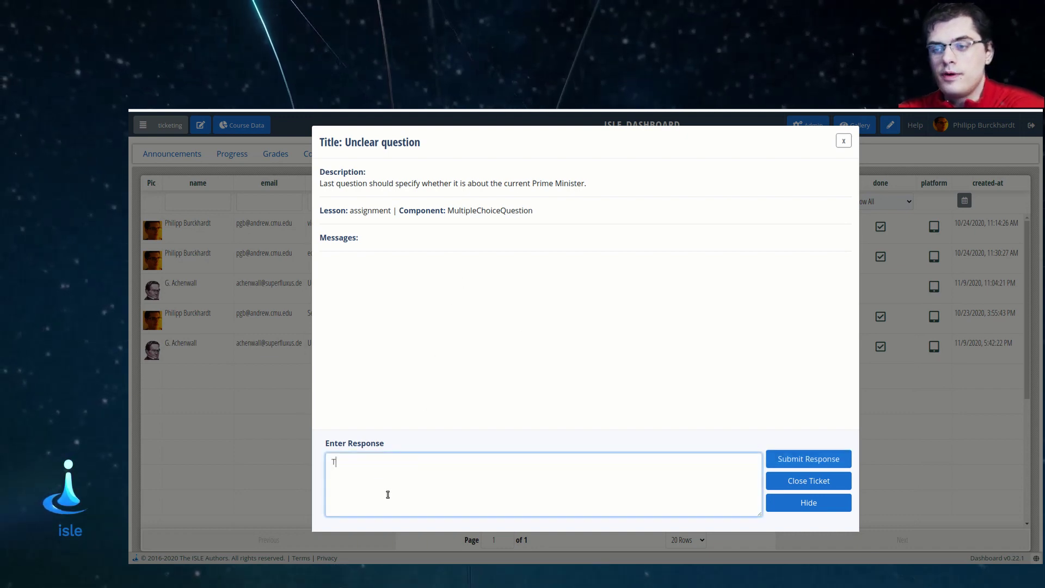
type("hanks for filing ")
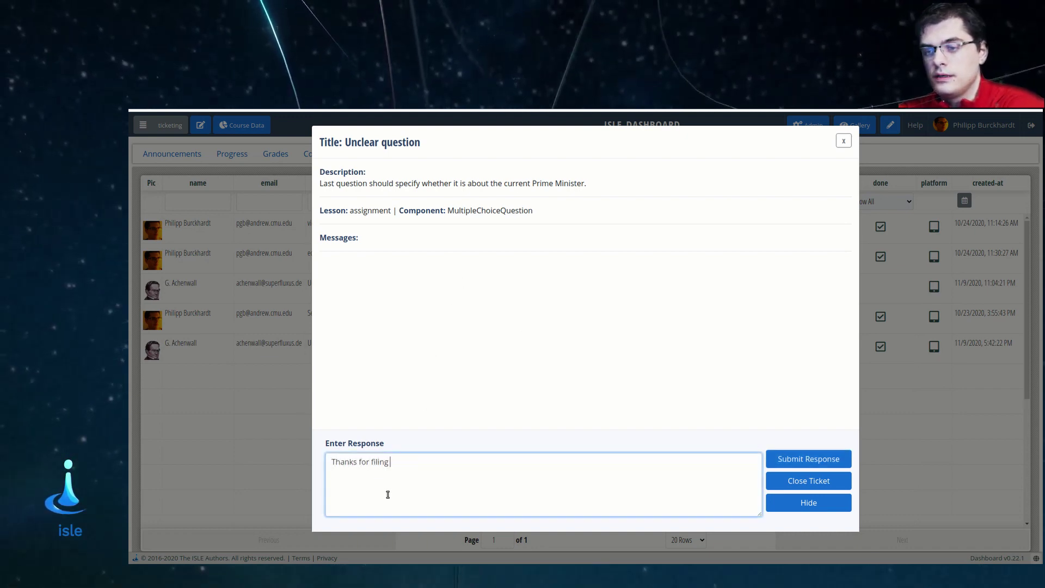
type("this issue")
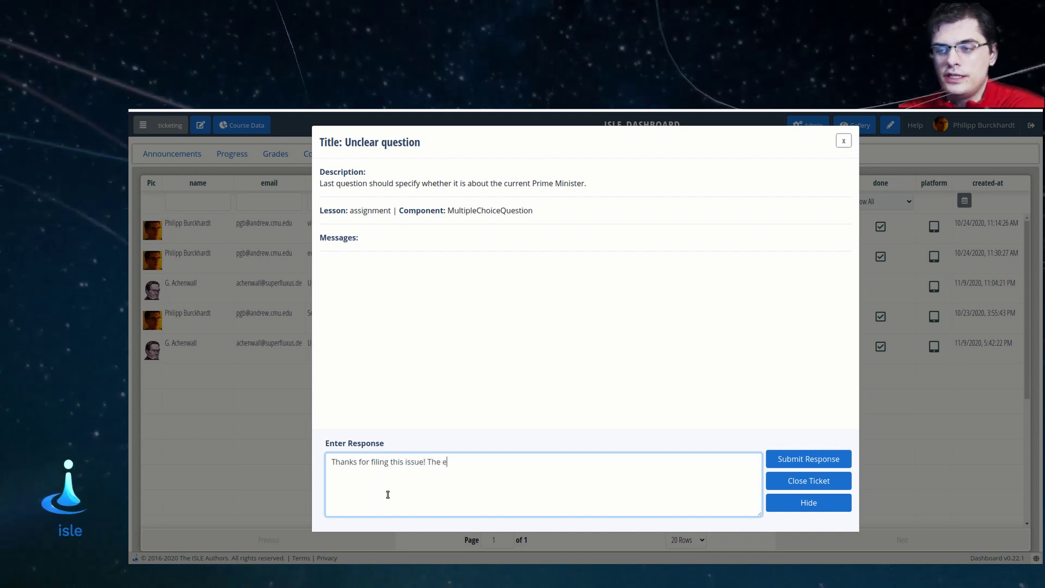
type("! The questio")
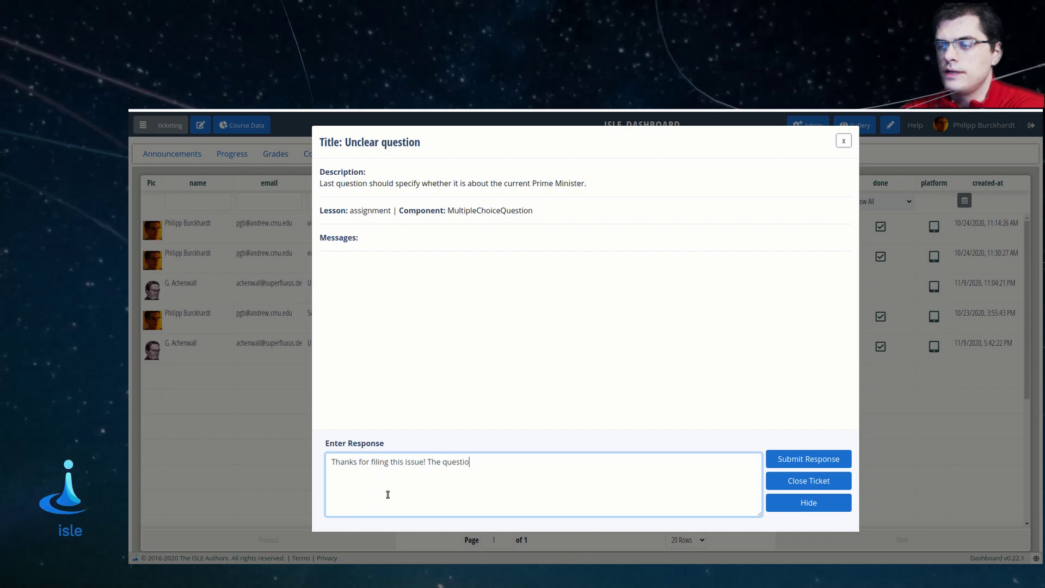
type("n has now been changed.")
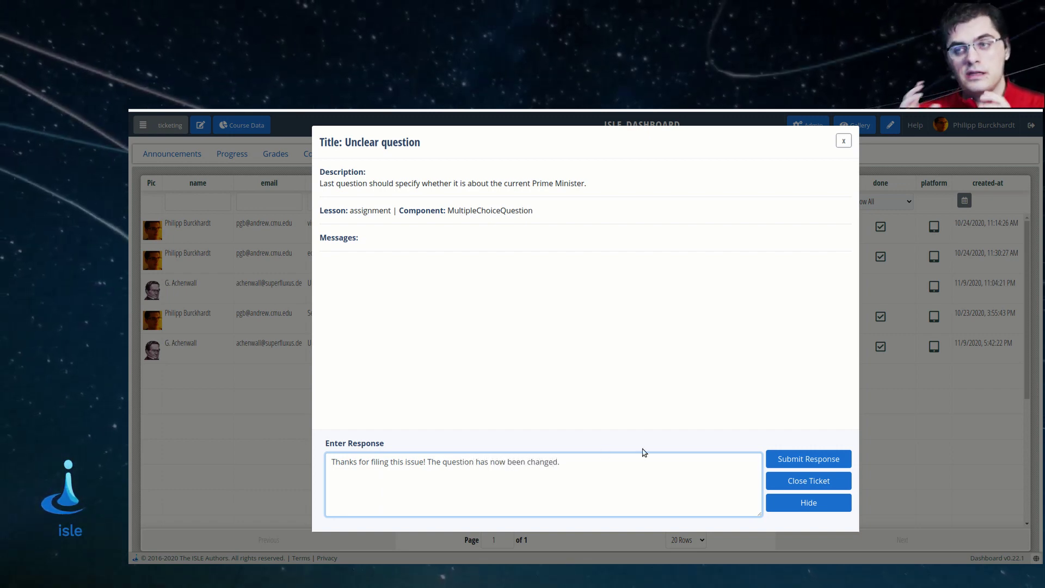
left_click(783, 460)
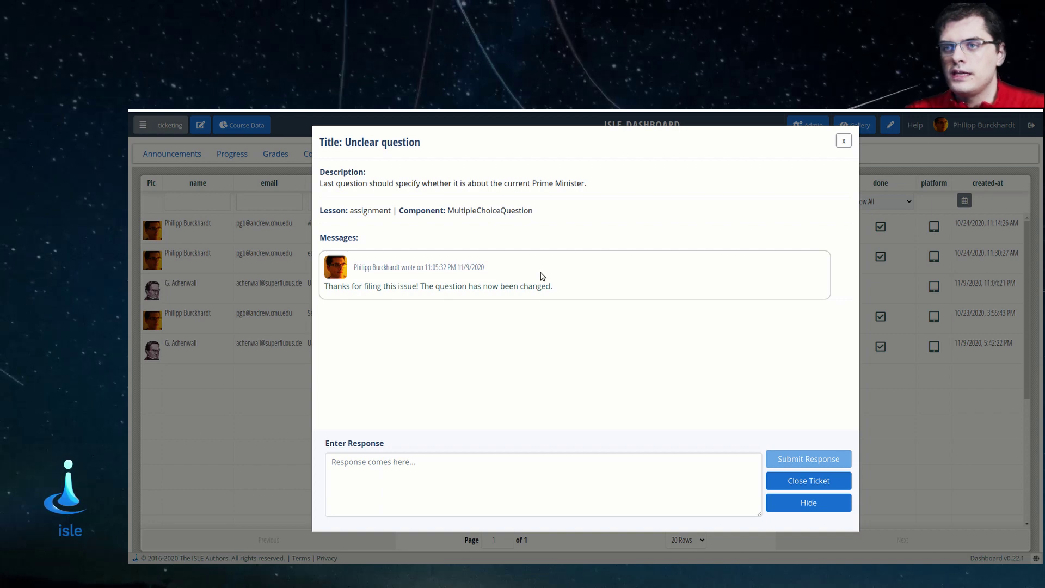
Switch back to the student's browser and open the Unclear question ticket's messages from the student dashboard's ticket list.
mouse_move(128, 285)
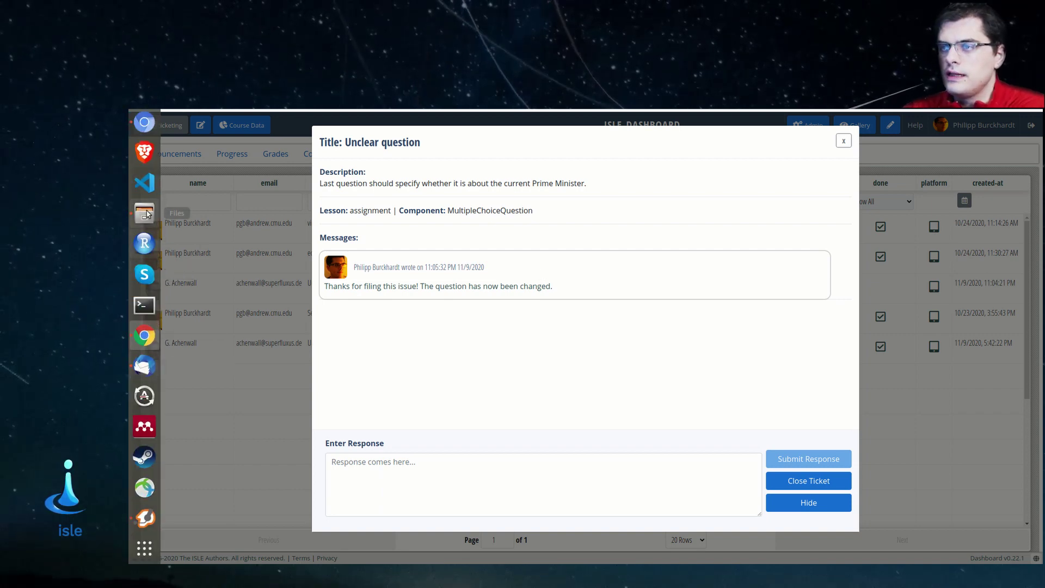
left_click(144, 122)
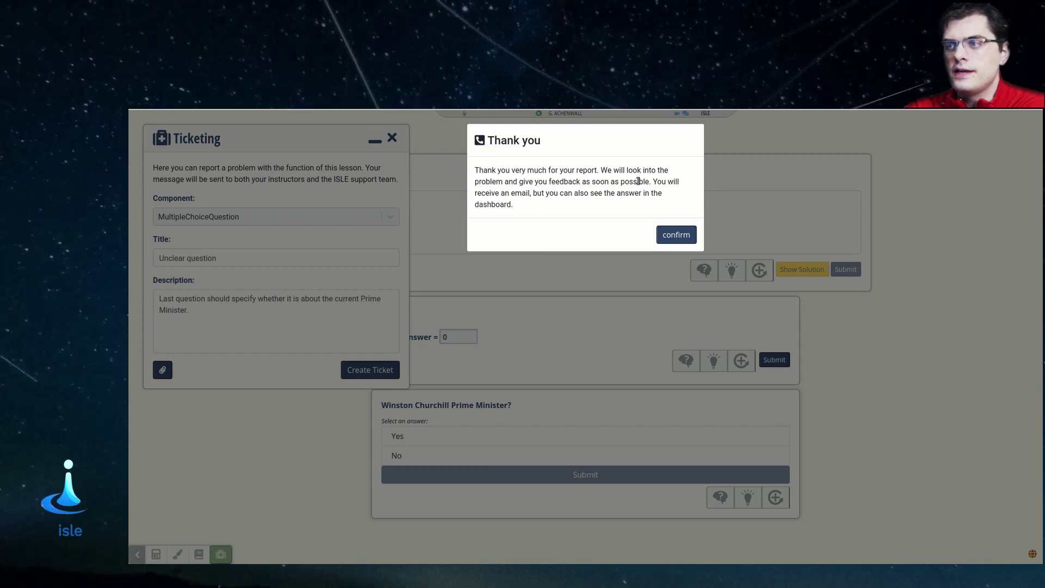
left_click(676, 234)
left_click(659, 122)
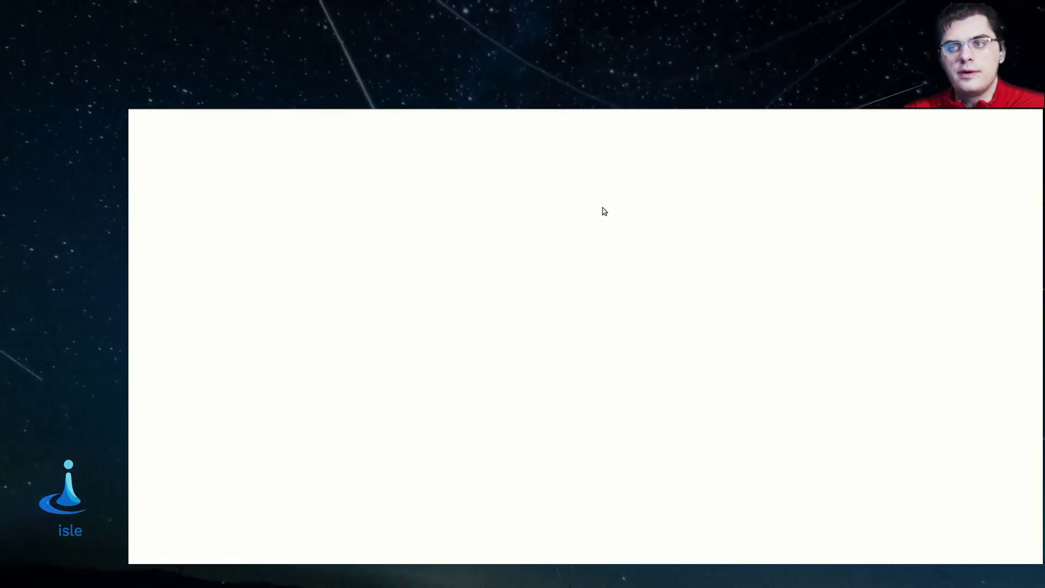
left_click(256, 426)
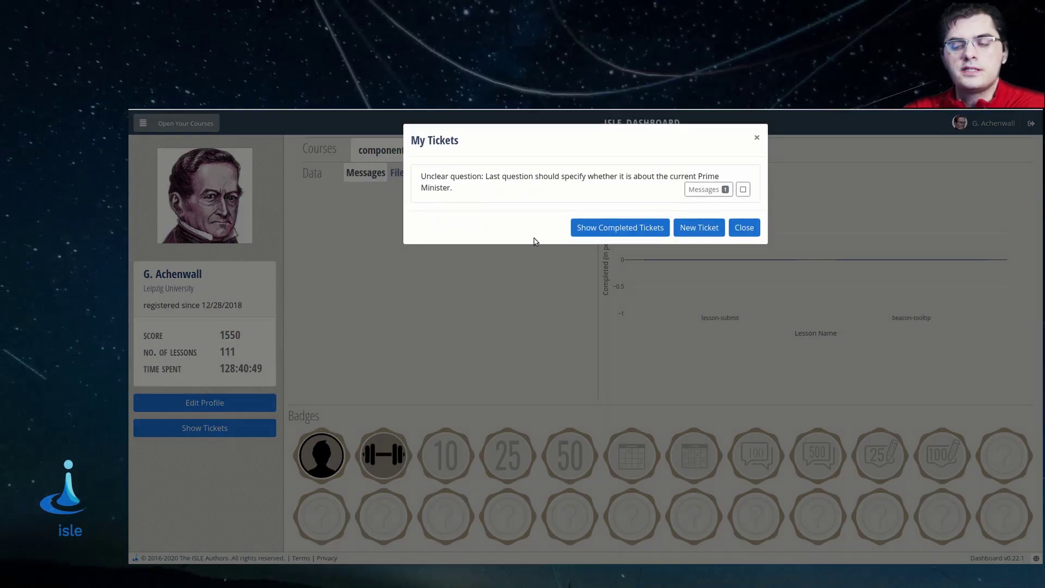
left_click(699, 185)
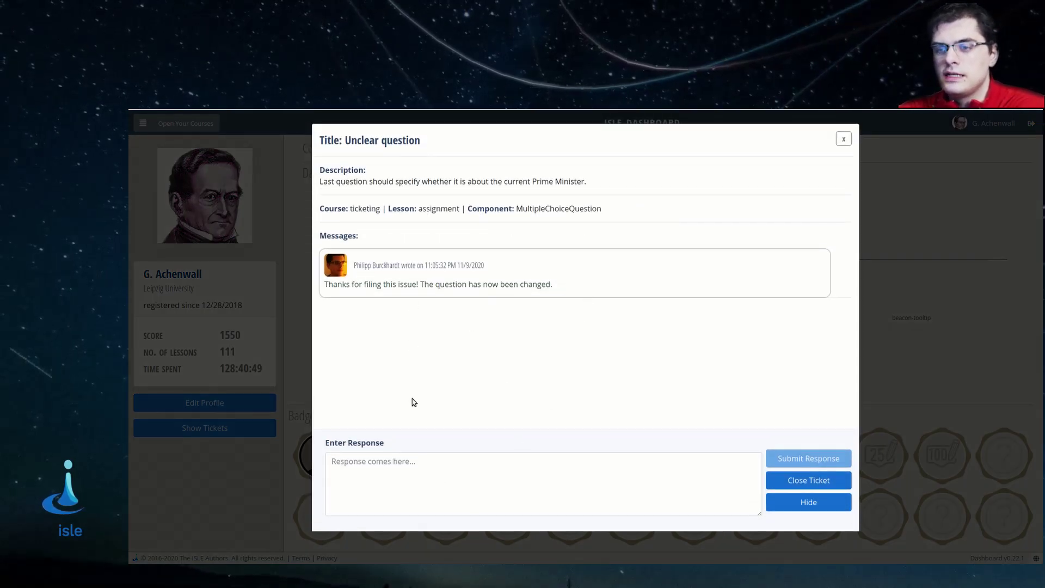
Submit the response "Great! Closing the issue." on the Unclear question ticket and close the ticket.
left_click(423, 490)
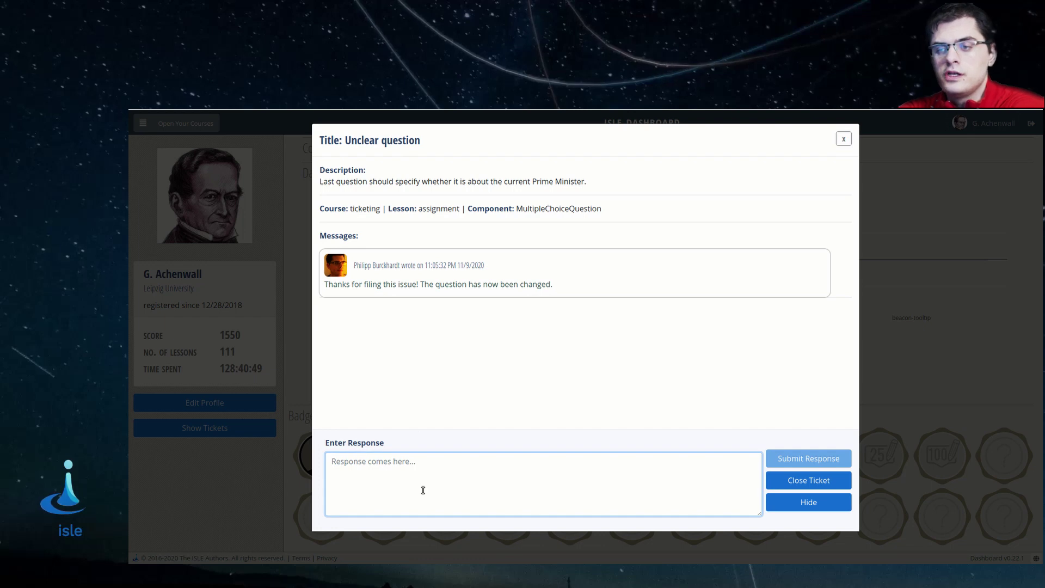
type("G")
key("BackSpace")
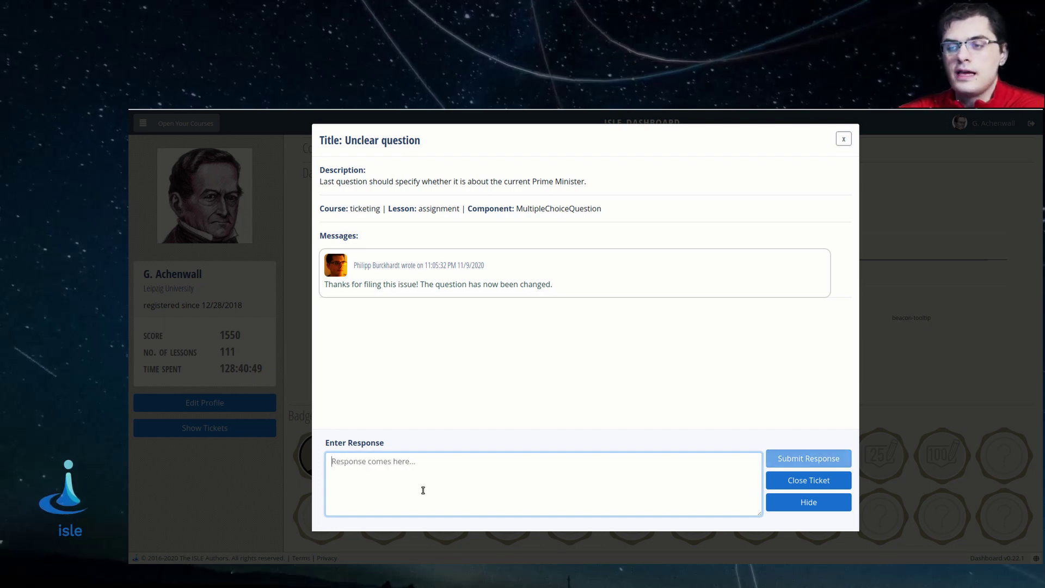
type("Great! Closing the issue.")
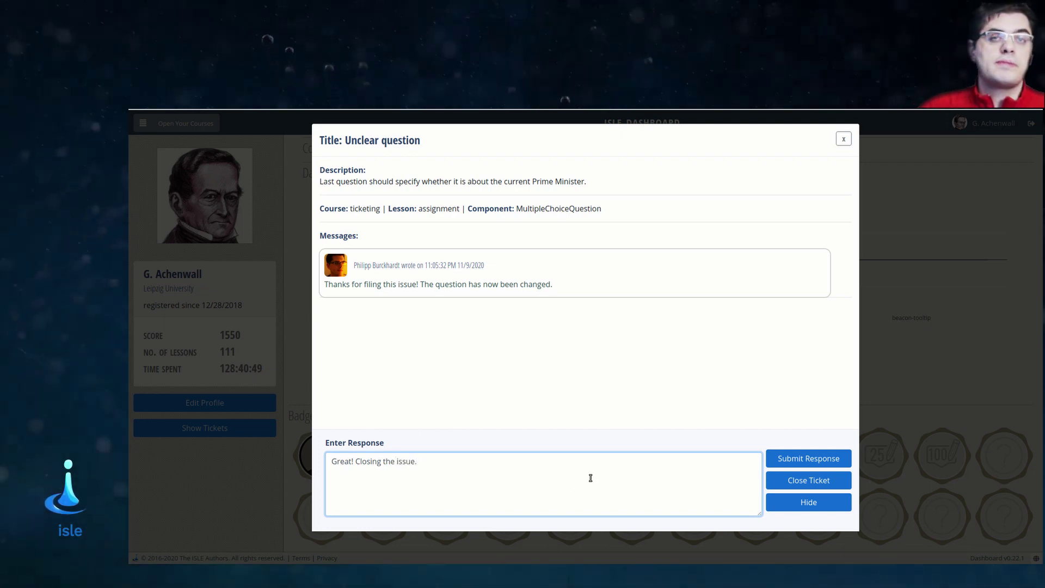
left_click(797, 460)
left_click(798, 480)
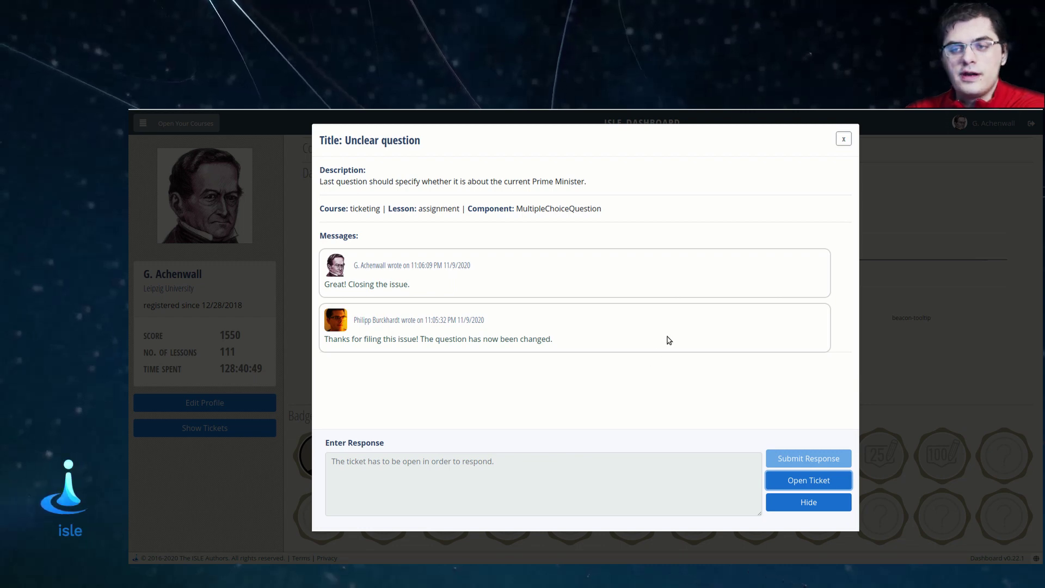
Leave the ticket's detail view and reopen the student's ticket list to check the open tickets.
left_click(891, 263)
left_click(717, 235)
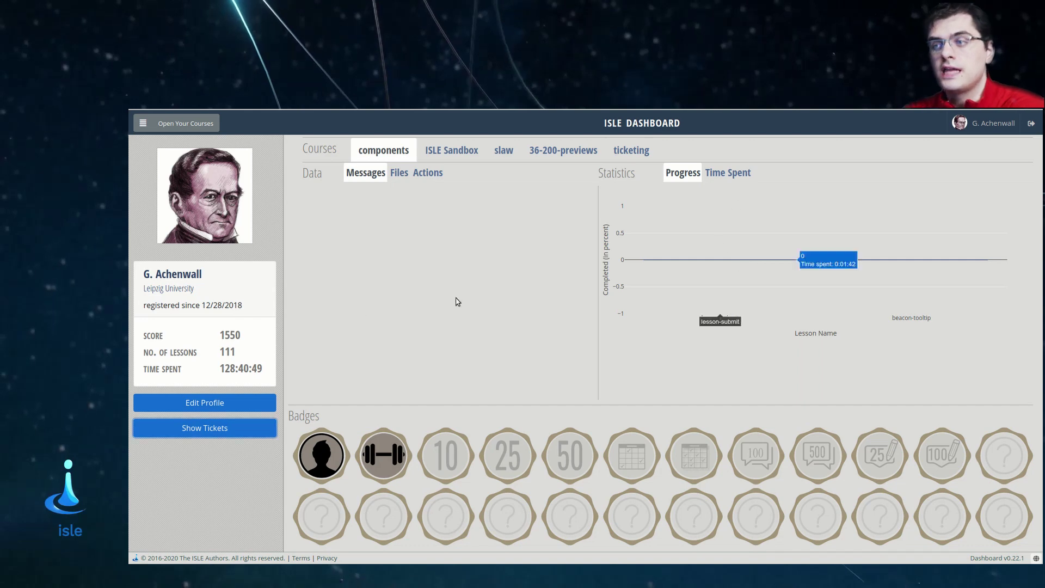
left_click(182, 434)
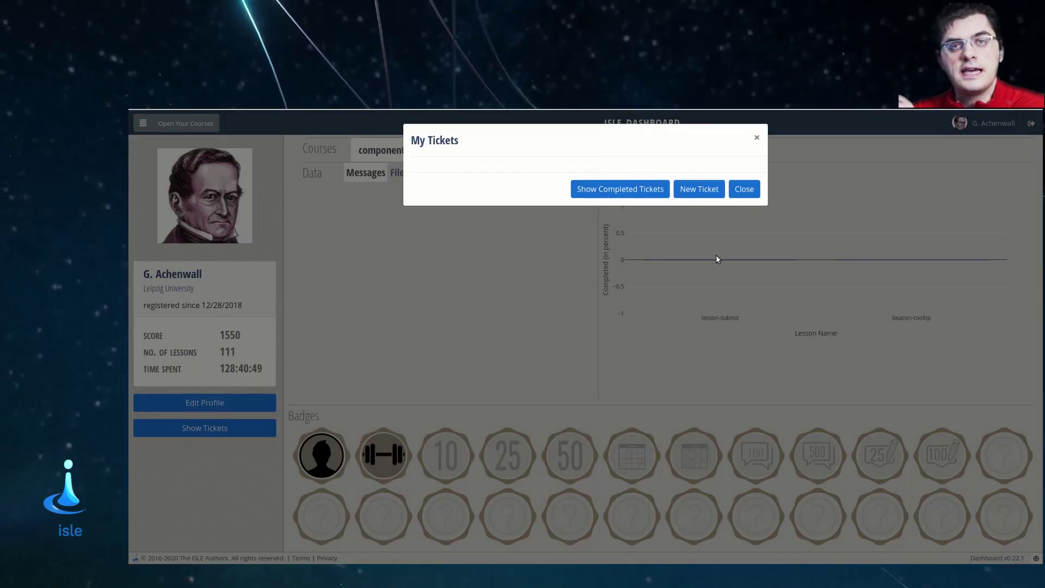
Open the form for reporting a new dashboard problem from the student's ticket list.
left_click(698, 188)
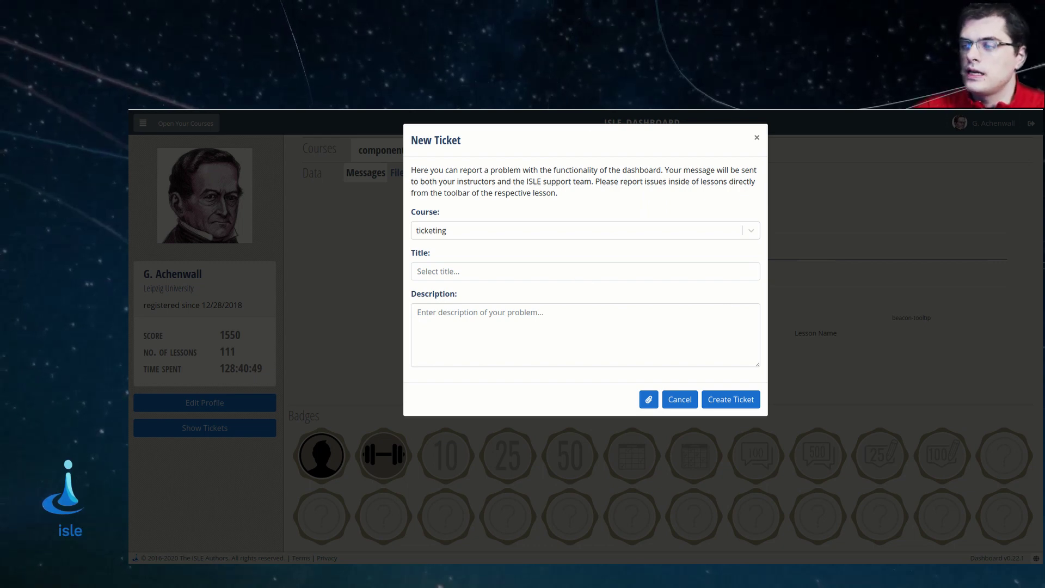
Switch to the instructor's browser, leave the Unclear question ticket's detail view and check the done filter's options in the ticket table.
key("alt+Tab")
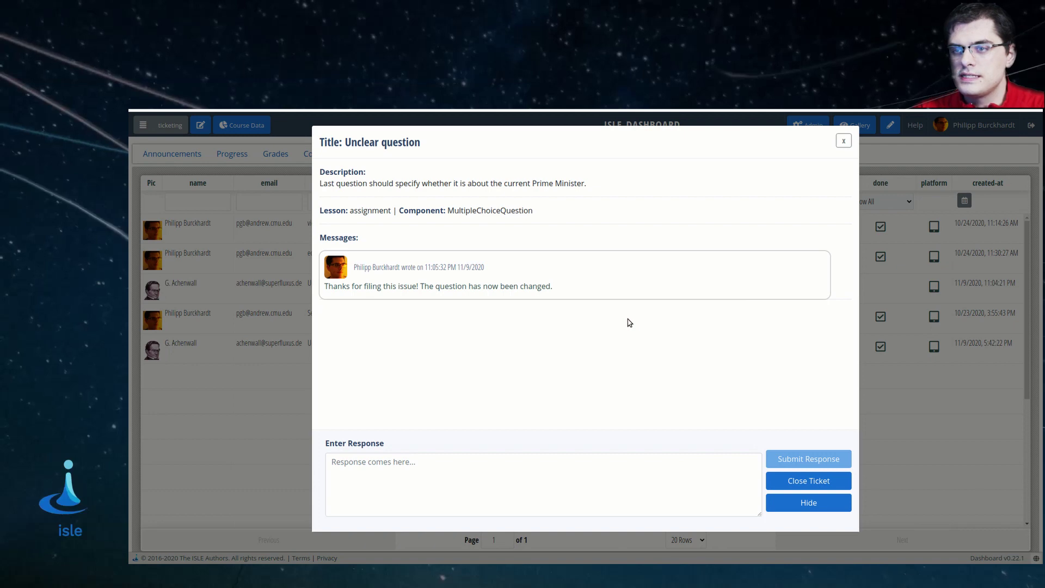
left_click(919, 496)
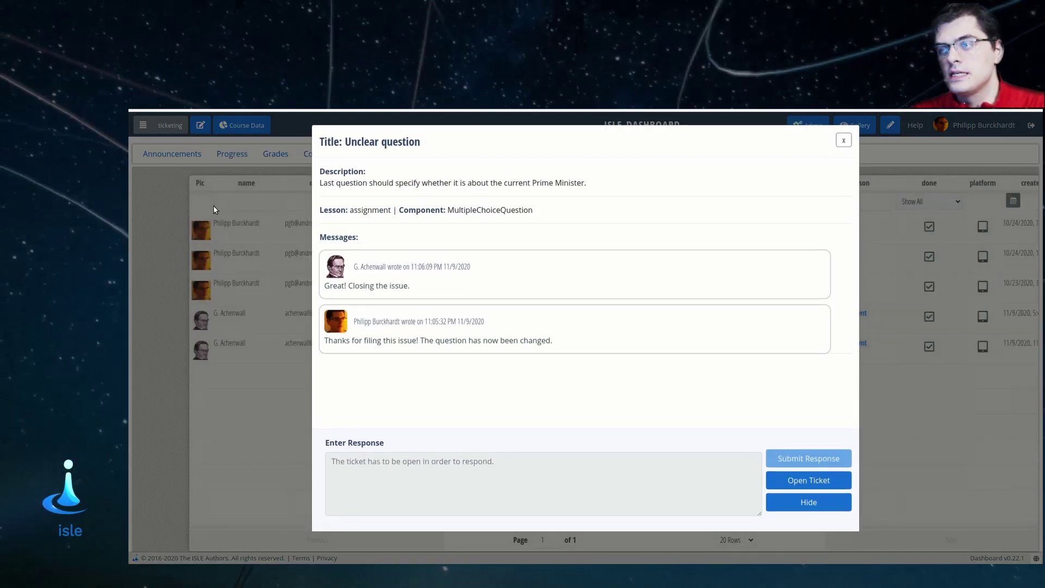
left_click(275, 381)
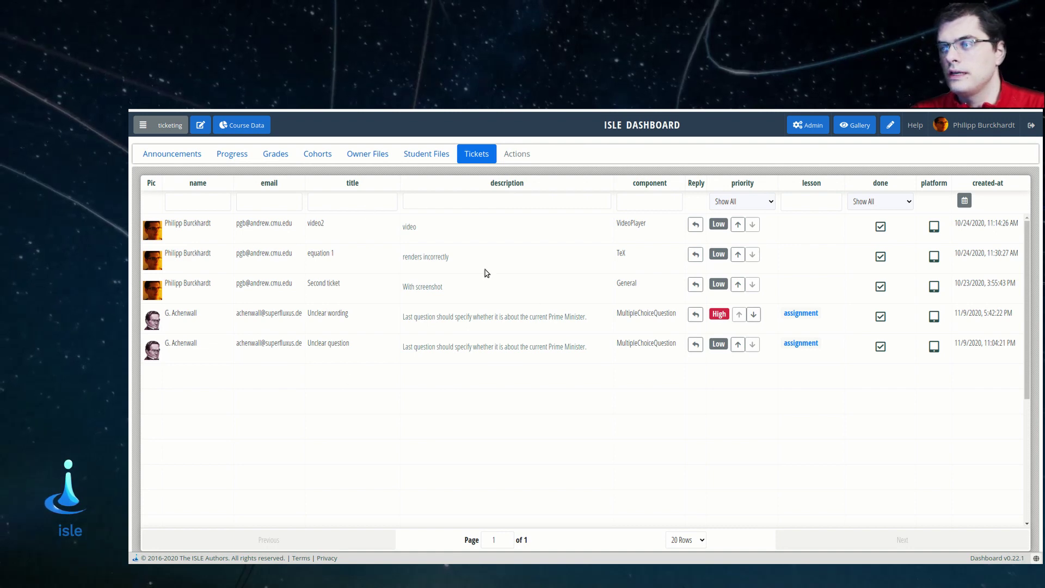
left_click(876, 201)
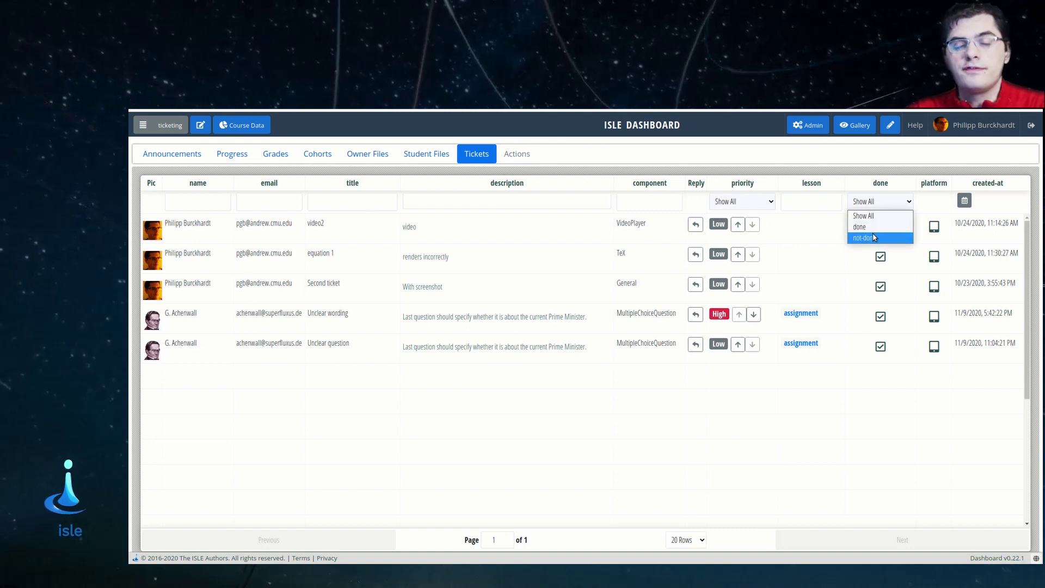
left_click(885, 405)
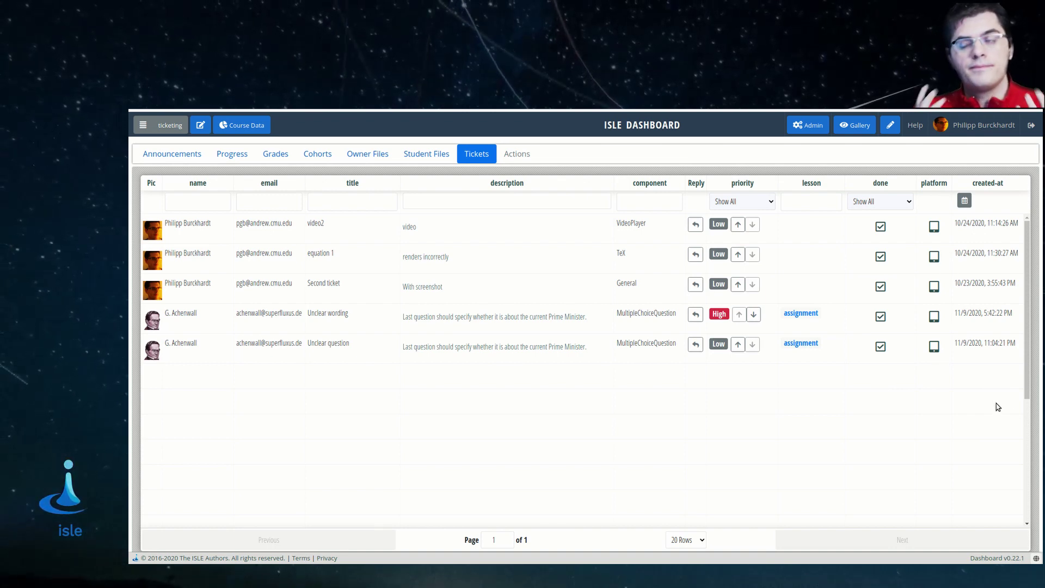
Inspect the platform details recorded for the Unclear question ticket and dismiss them.
mouse_move(935, 352)
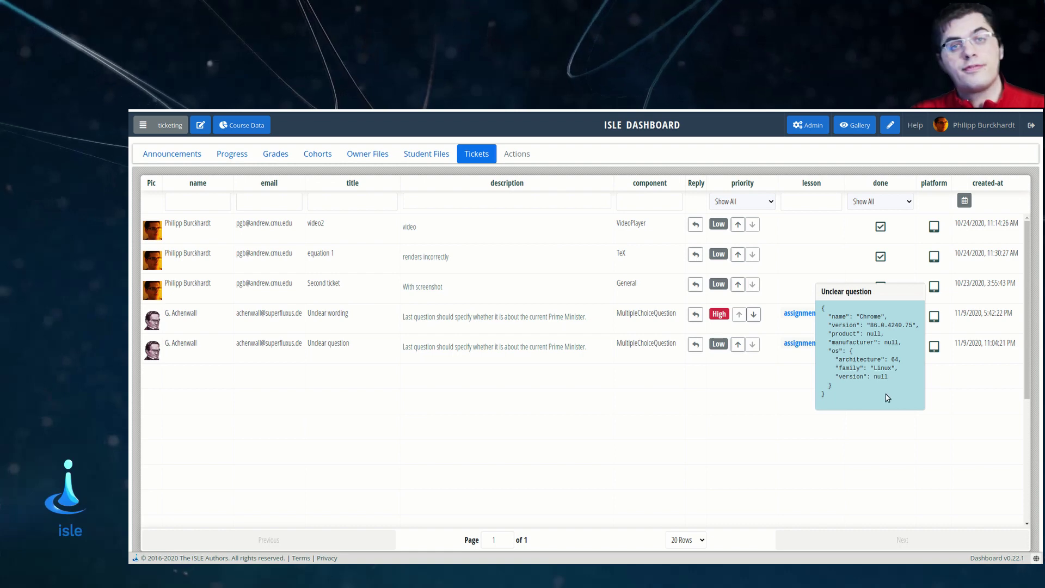
left_click(934, 318)
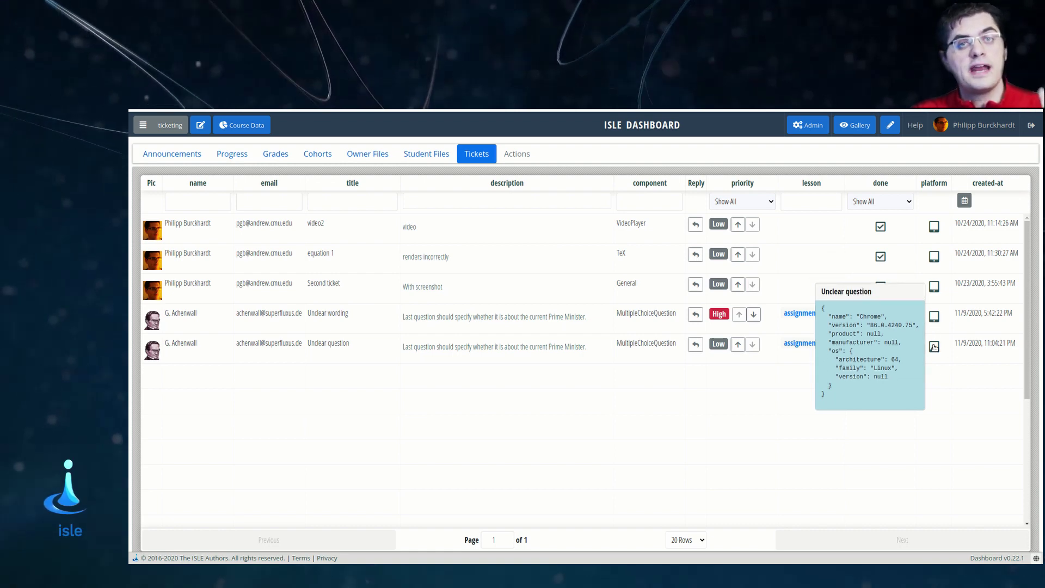
left_click(789, 332)
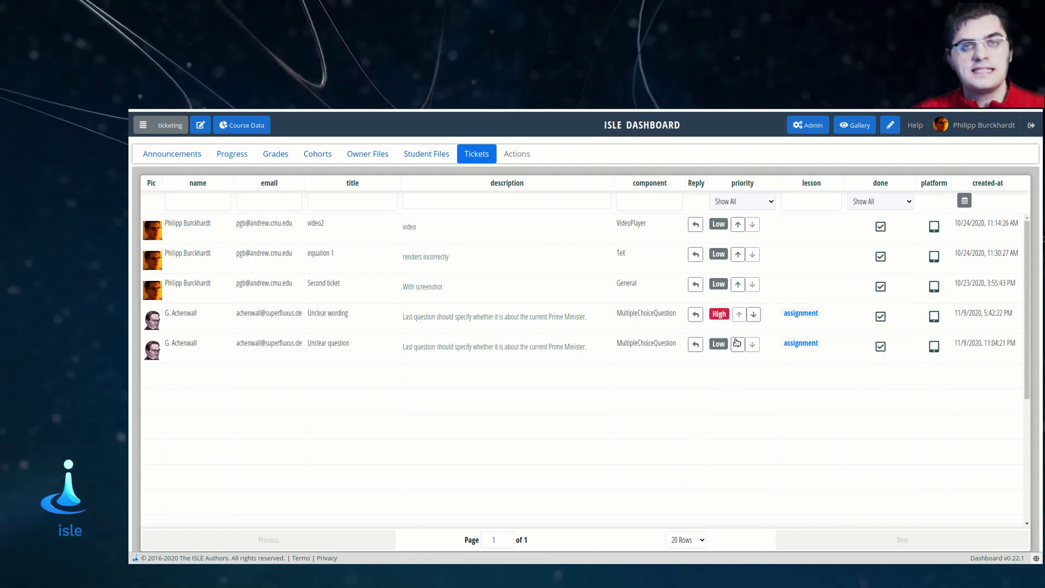